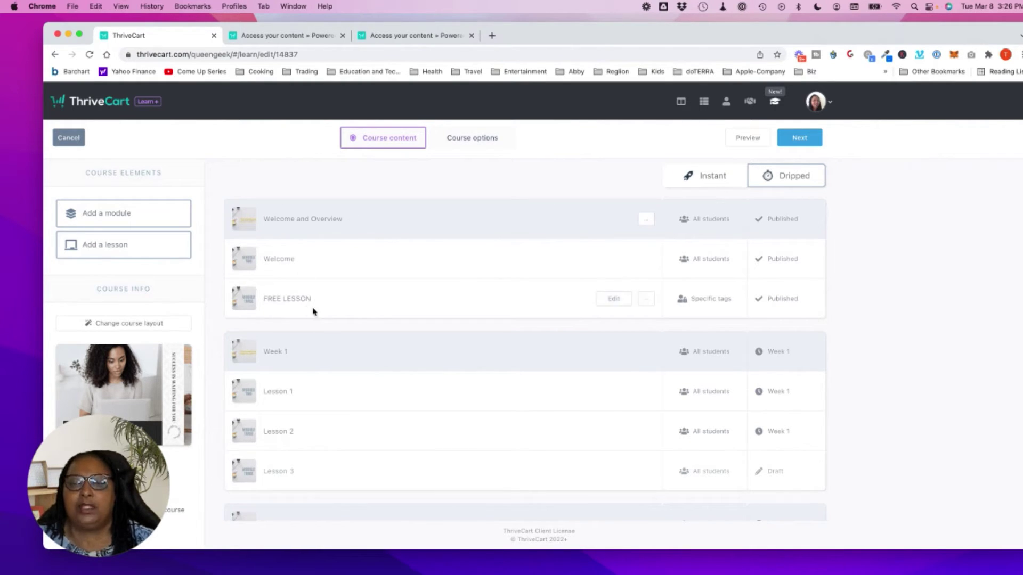
scroll(300, 360, down, 2)
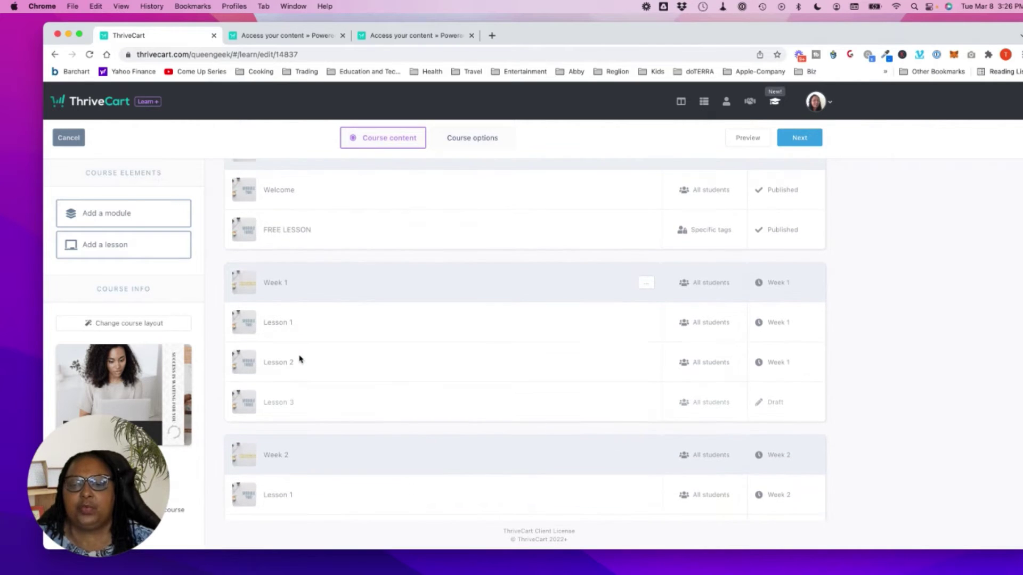
scroll(314, 495, up, 2)
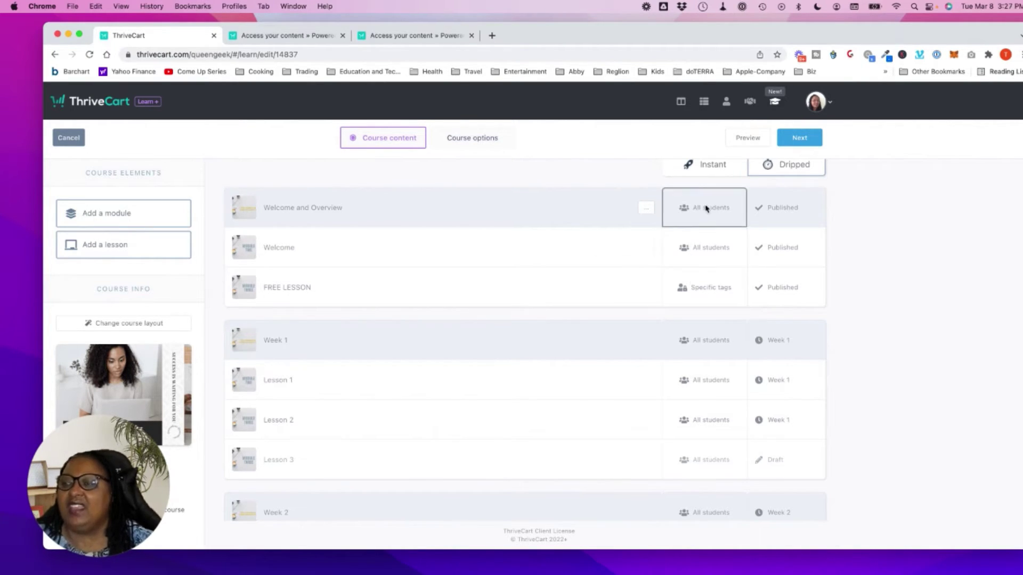
Step: Limit the Welcome and Overview module to students with the bonus-purchase tag and save
click(715, 214)
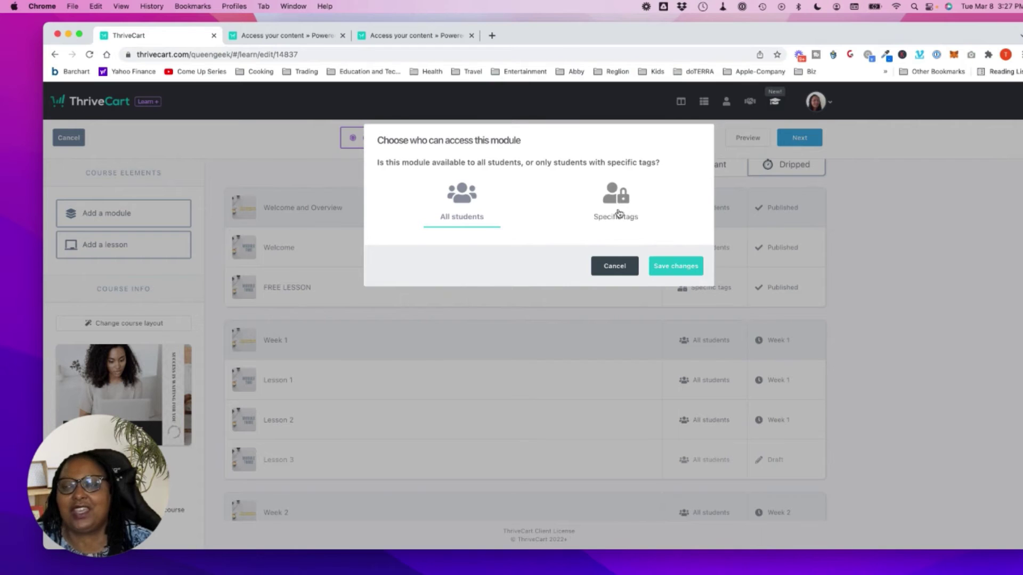
click(622, 207)
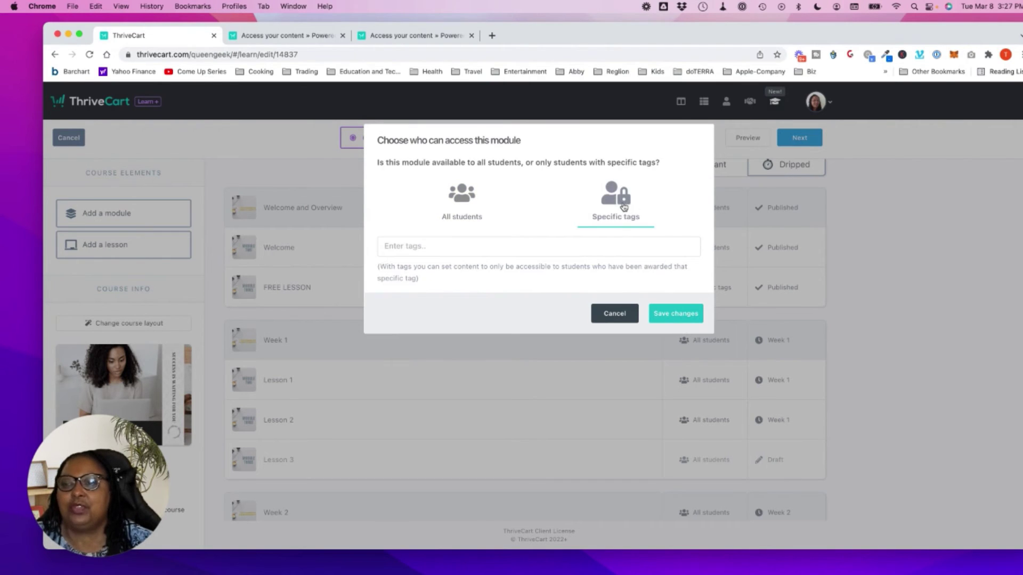
click(525, 250)
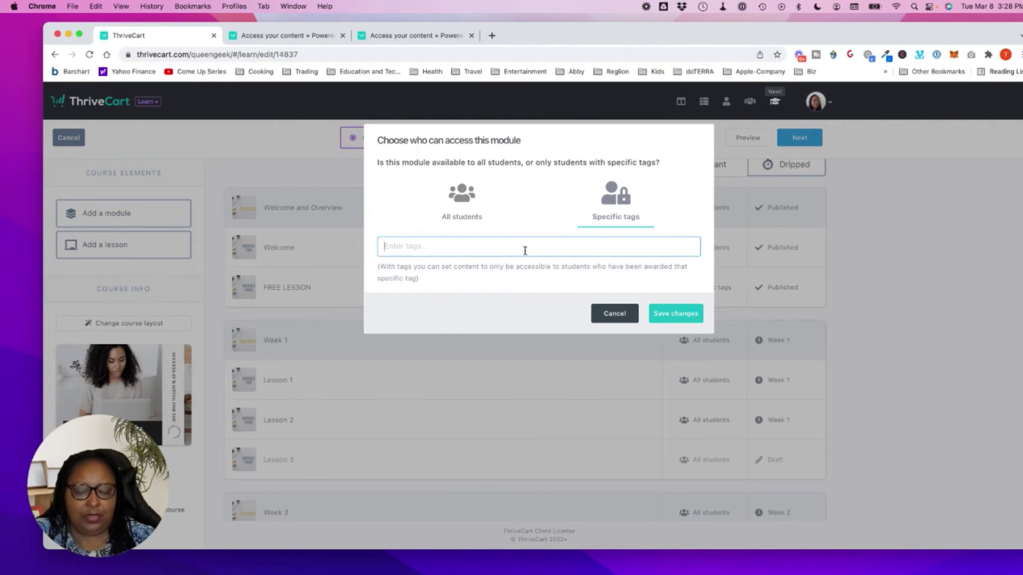
text(bonus-purchase)
key(Return)
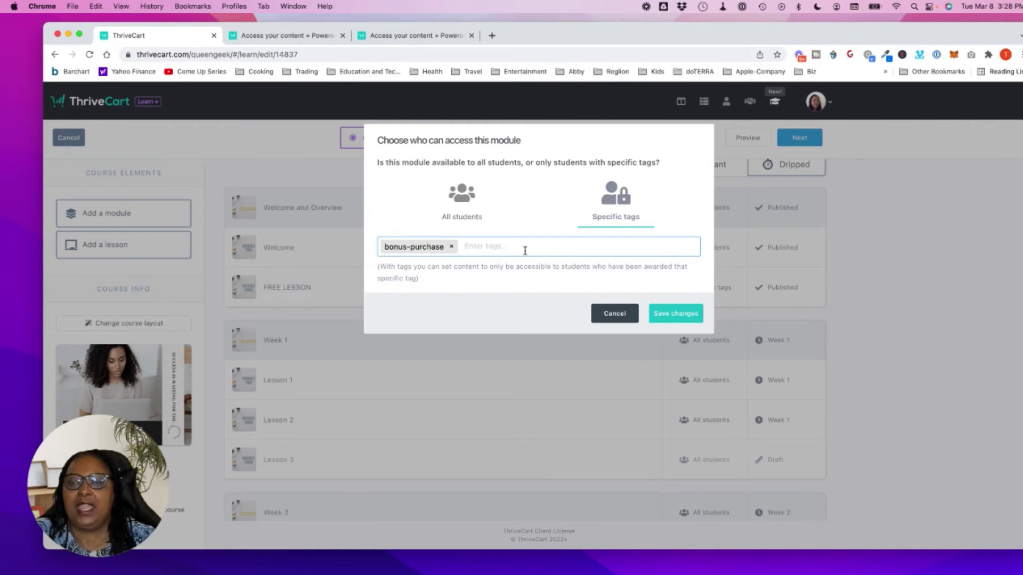
click(668, 320)
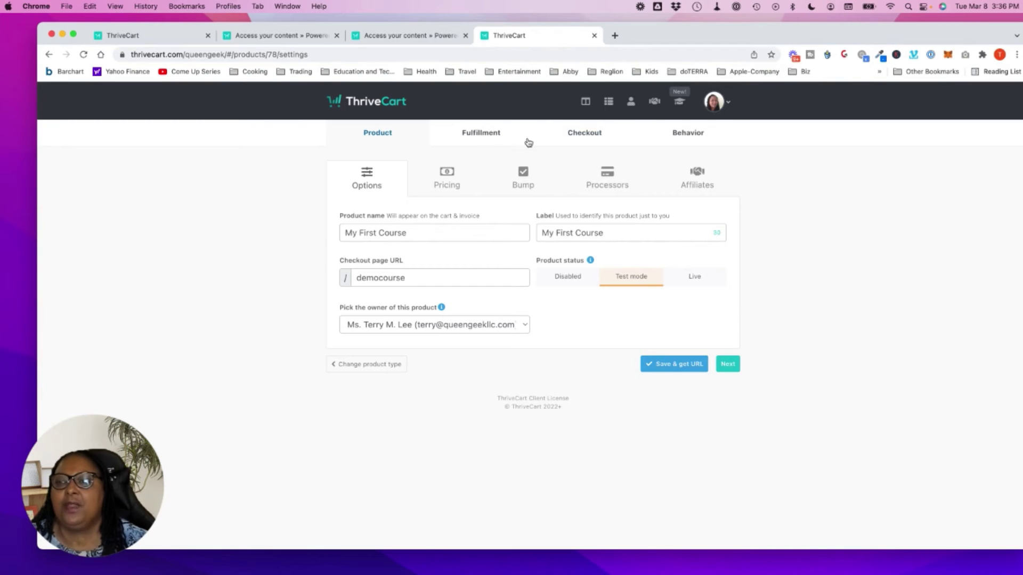
Step: In fulfillment, grant First Demo Course, apply the bonus-purchase tag on purchase, and save
click(498, 136)
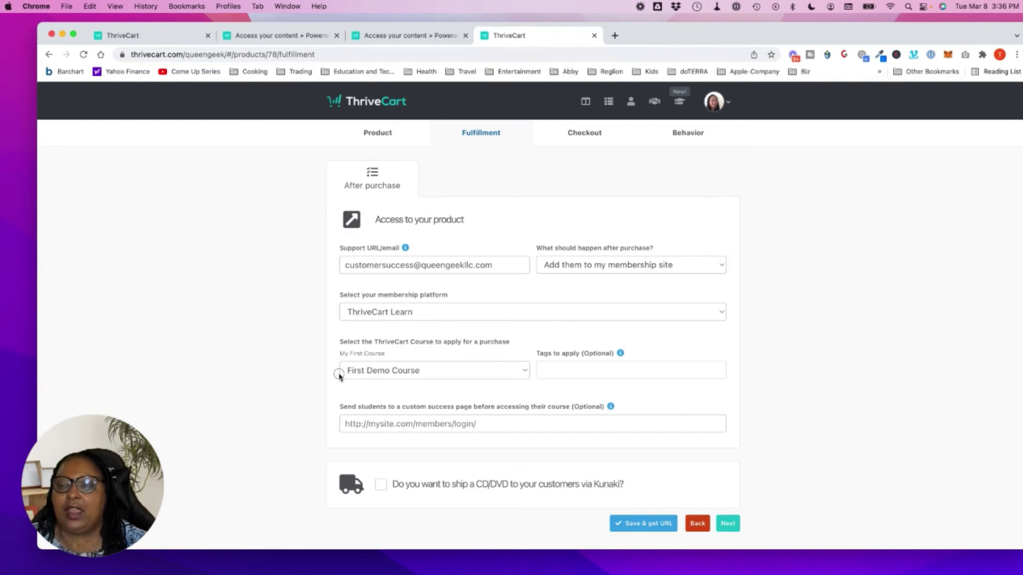
click(404, 374)
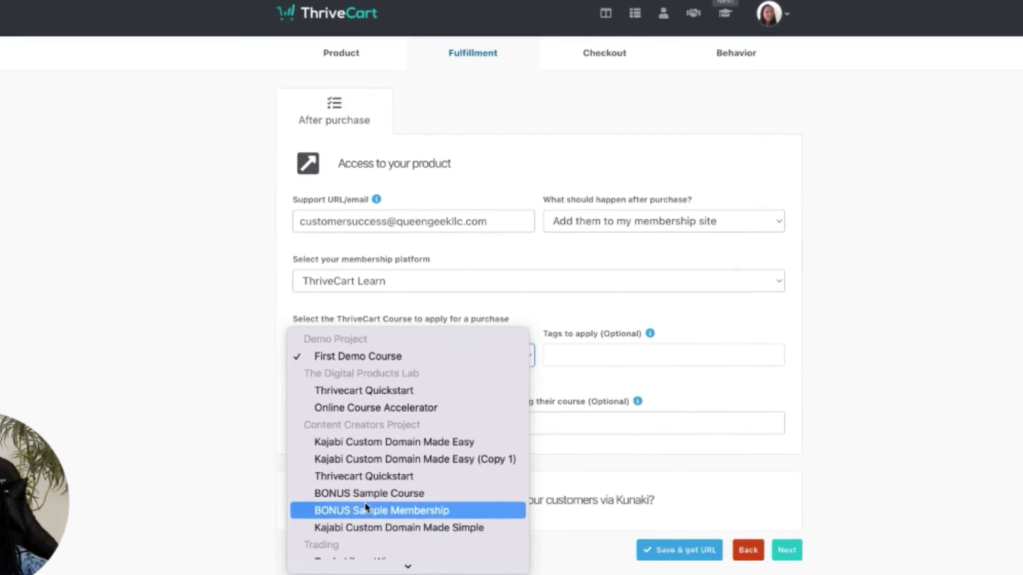
click(355, 348)
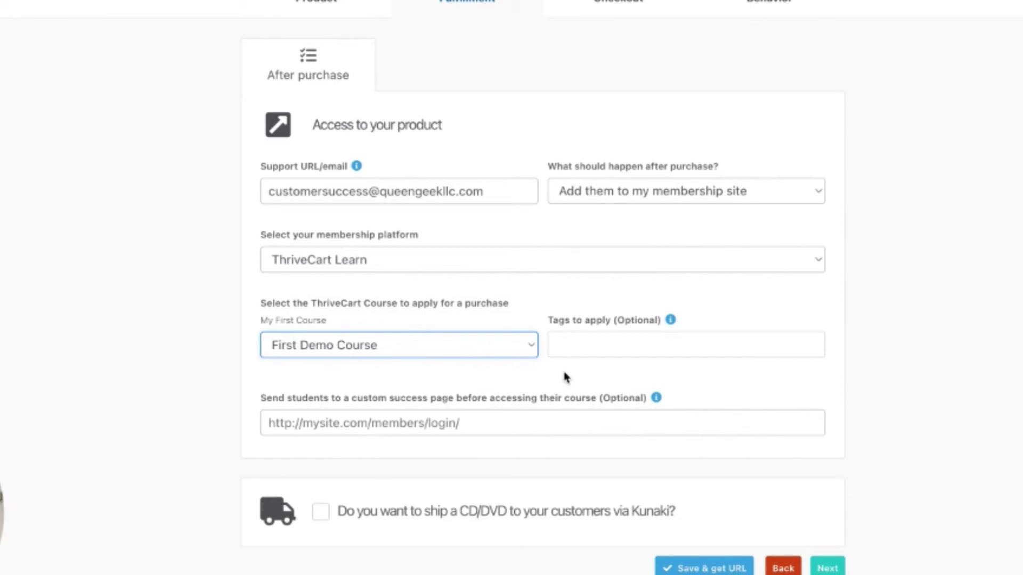
click(581, 349)
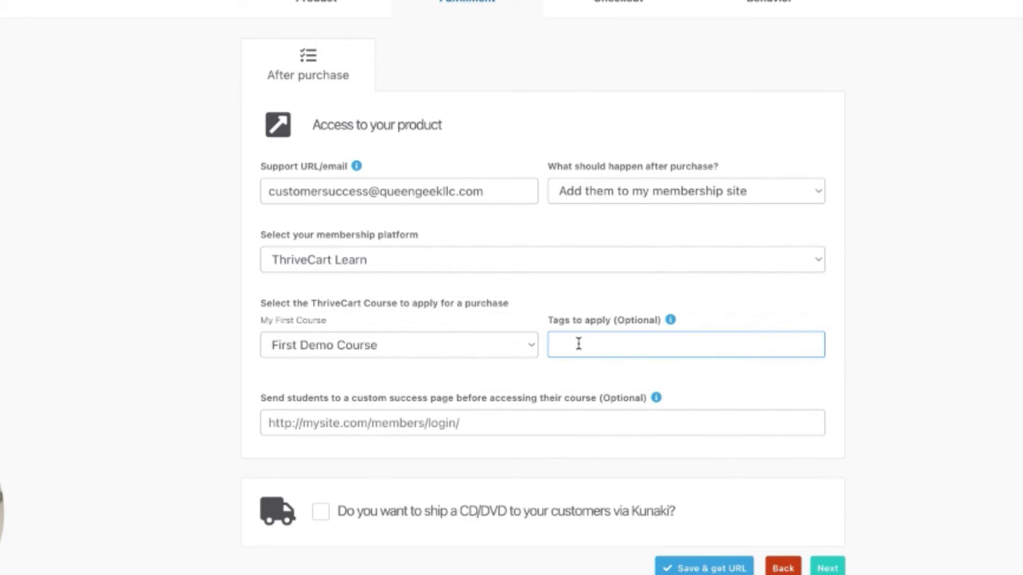
text(bon)
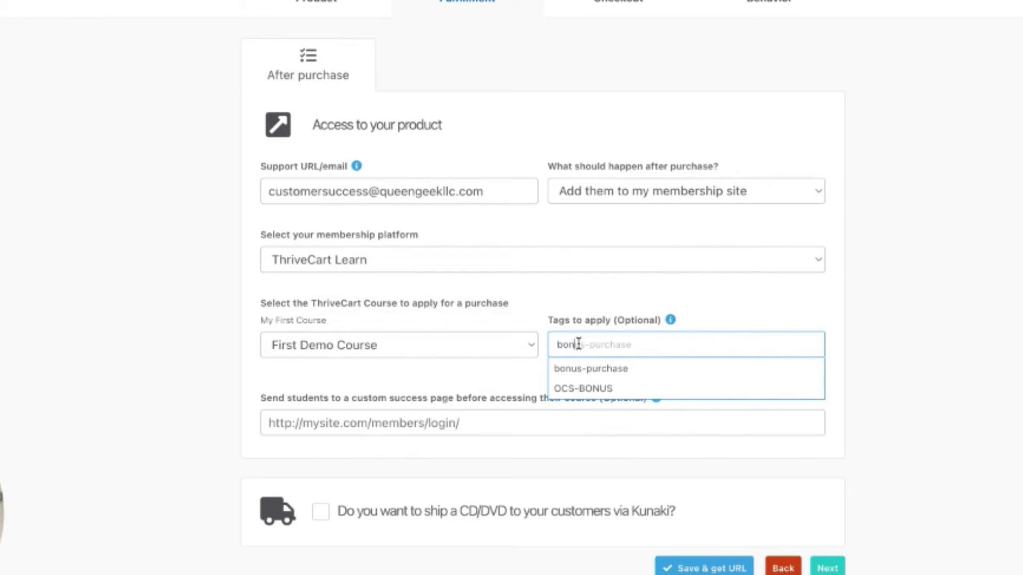
click(592, 372)
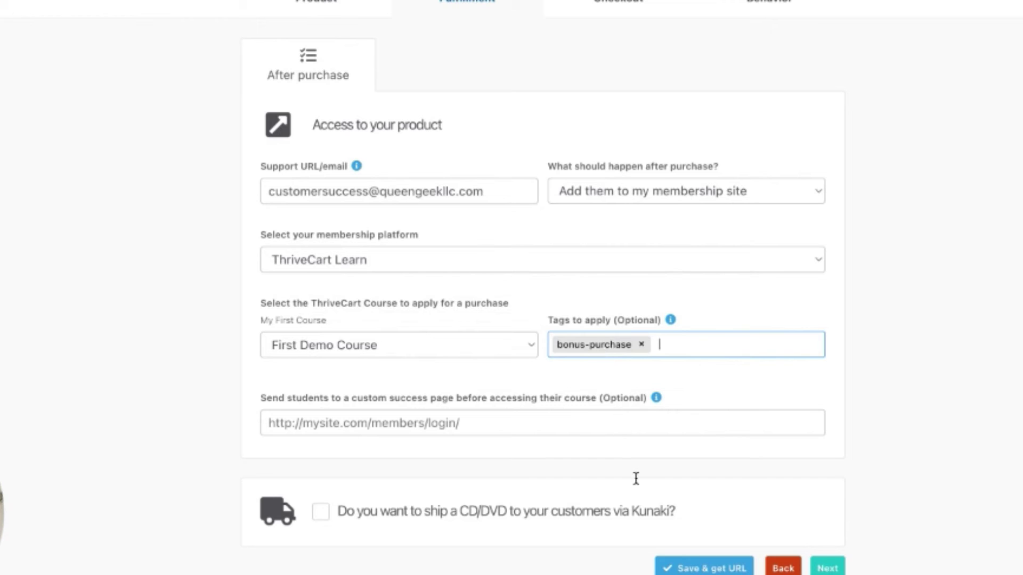
click(679, 567)
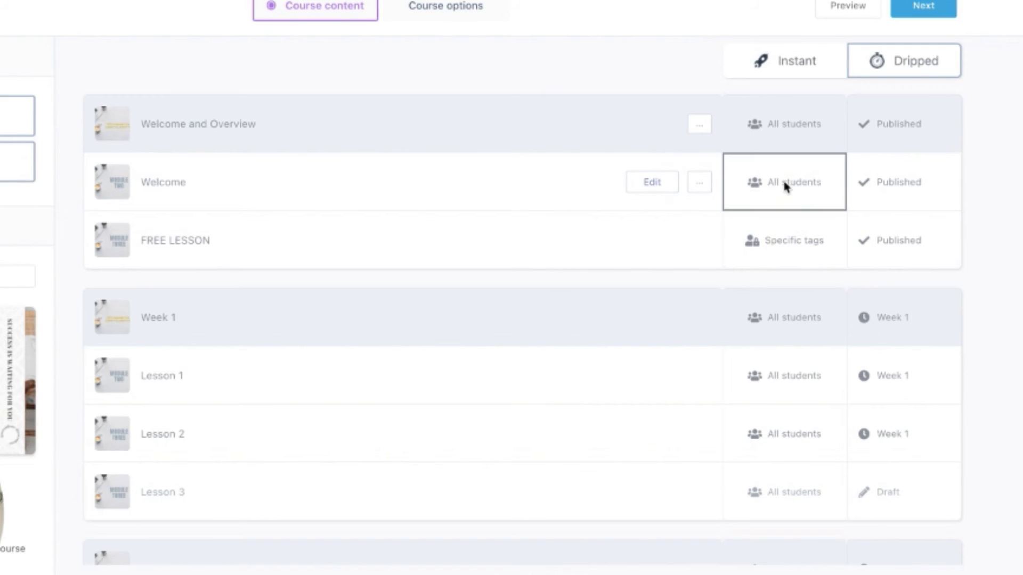
Step: Limit the Week 1 module to students with the bonus-purchase tag and save
click(774, 194)
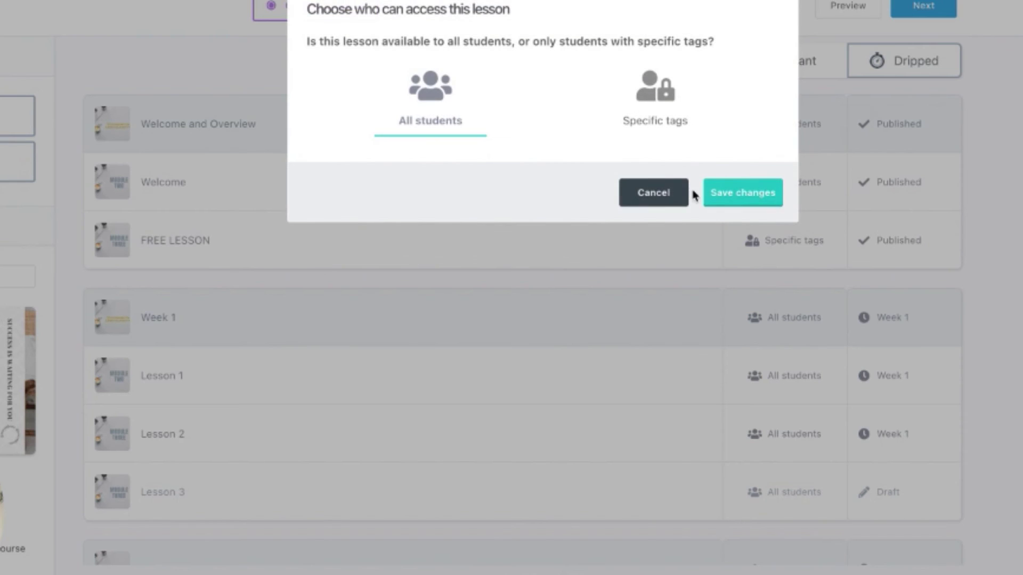
click(659, 195)
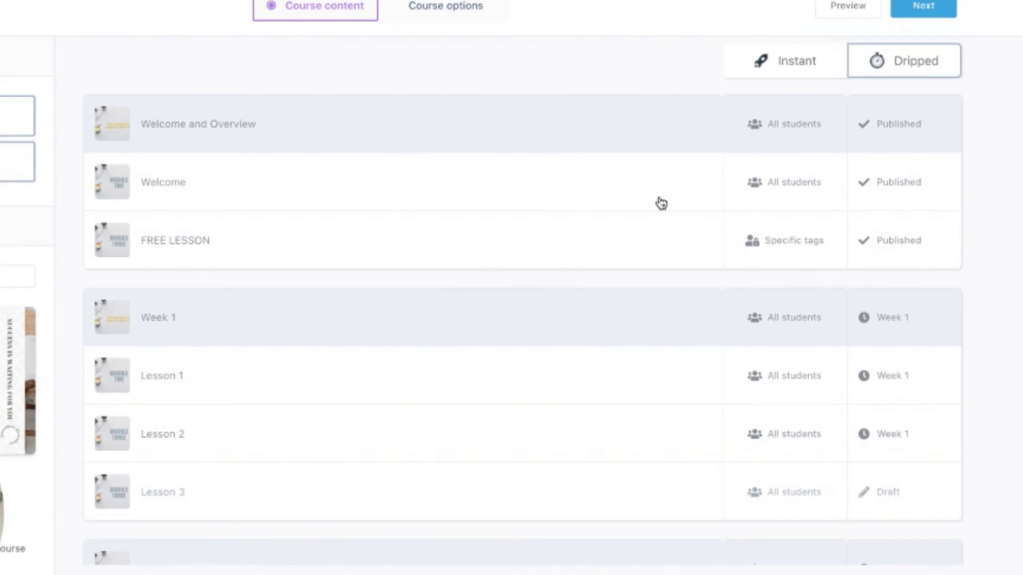
click(782, 324)
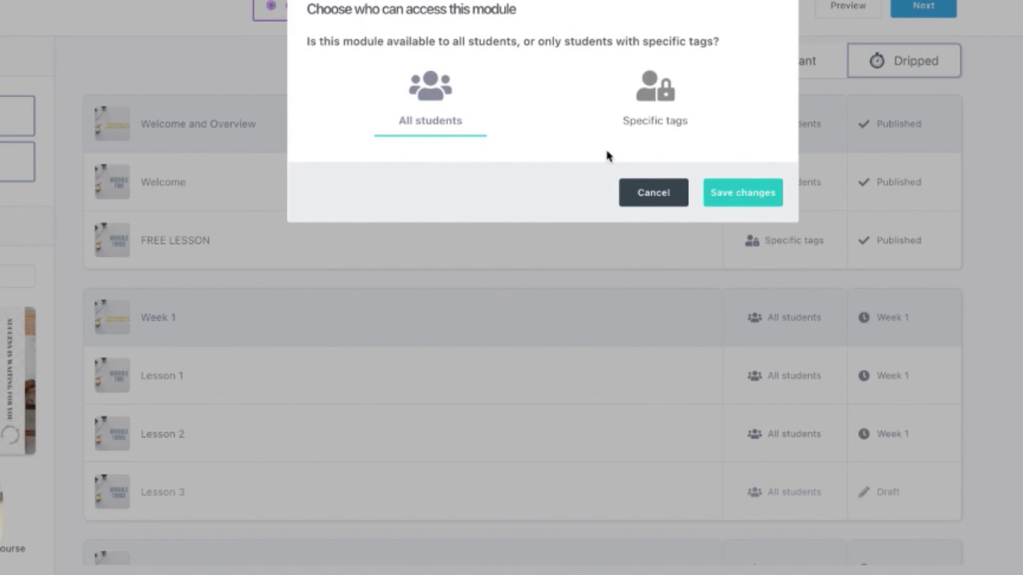
click(650, 120)
click(390, 169)
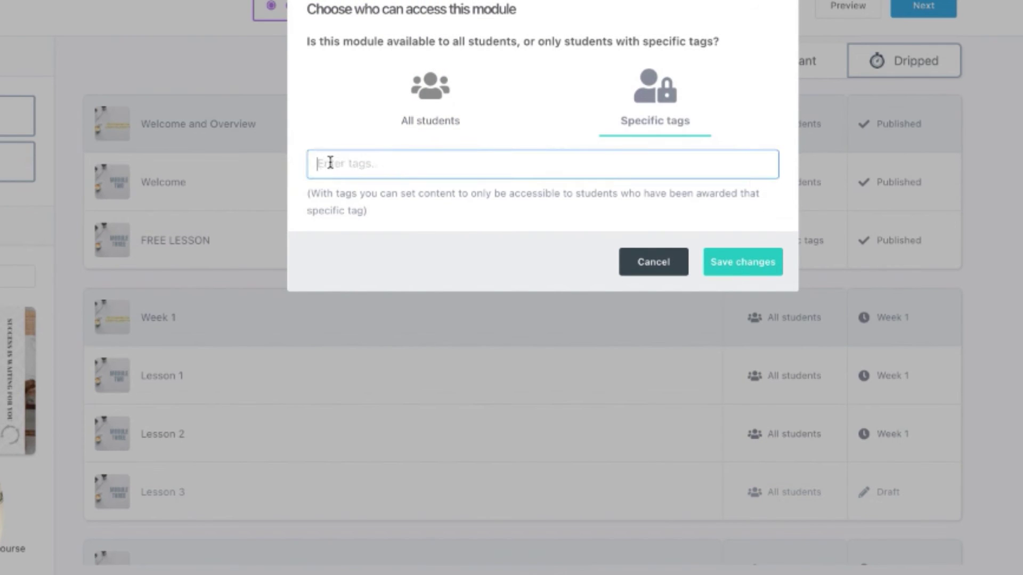
text(bonus)
click(337, 186)
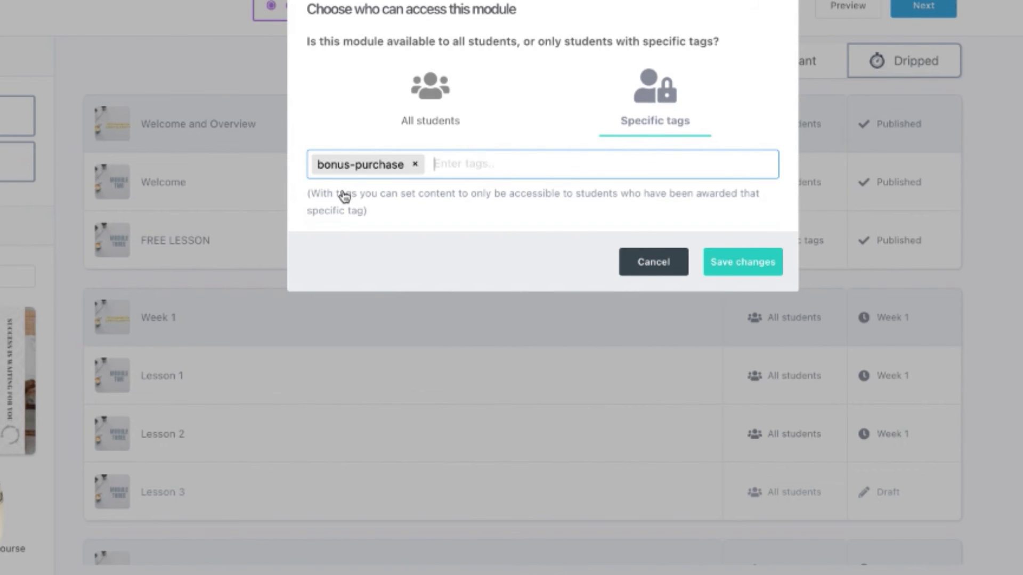
click(734, 266)
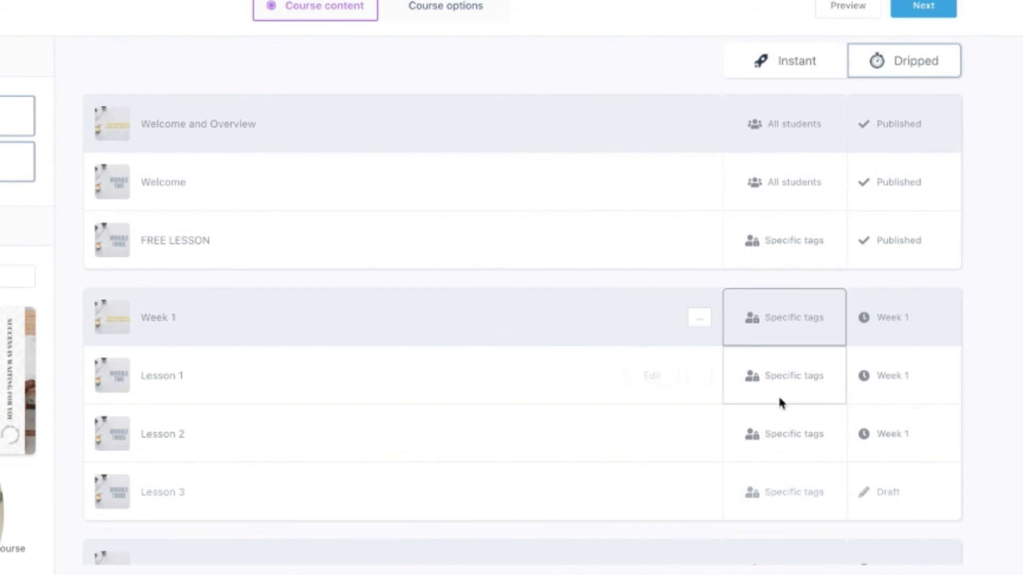